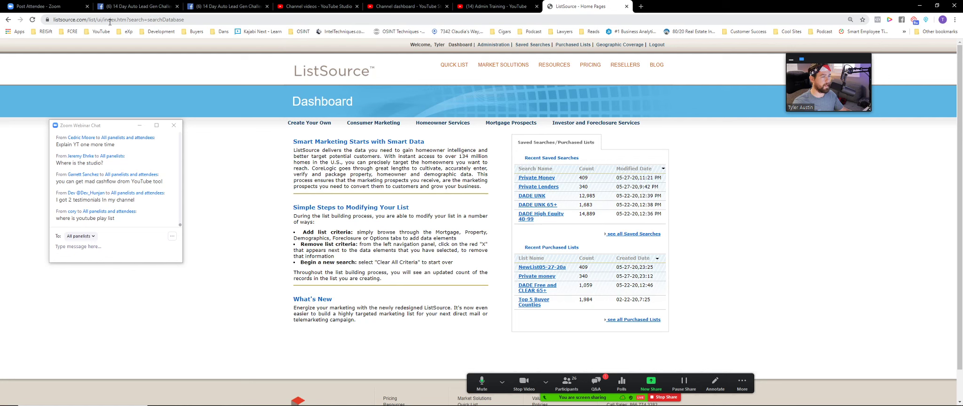
Step: Start a Create Your Own list and choose County as its geography criterion
click(303, 124)
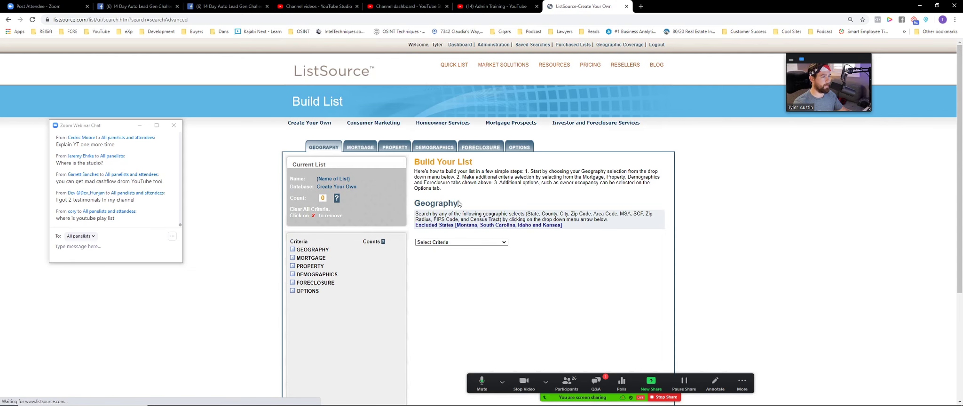
click(449, 243)
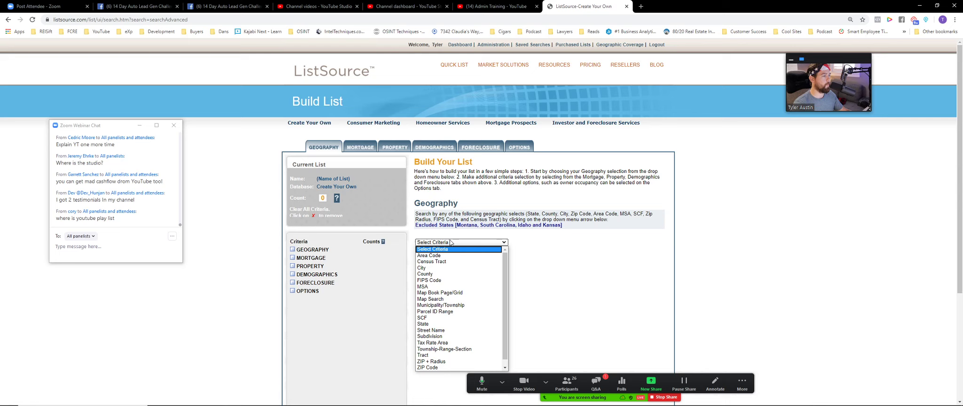
click(451, 243)
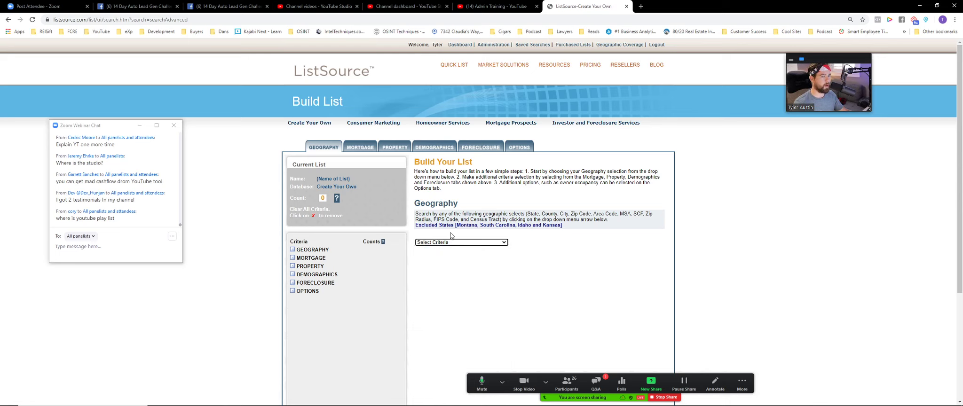
click(453, 244)
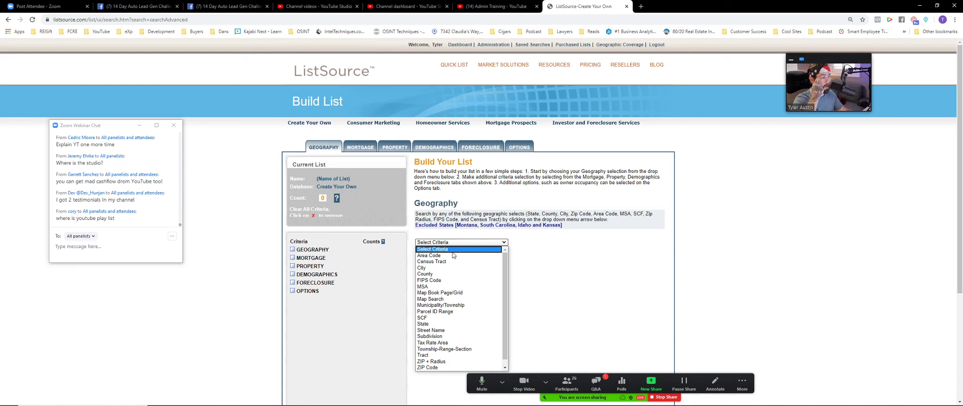
click(451, 274)
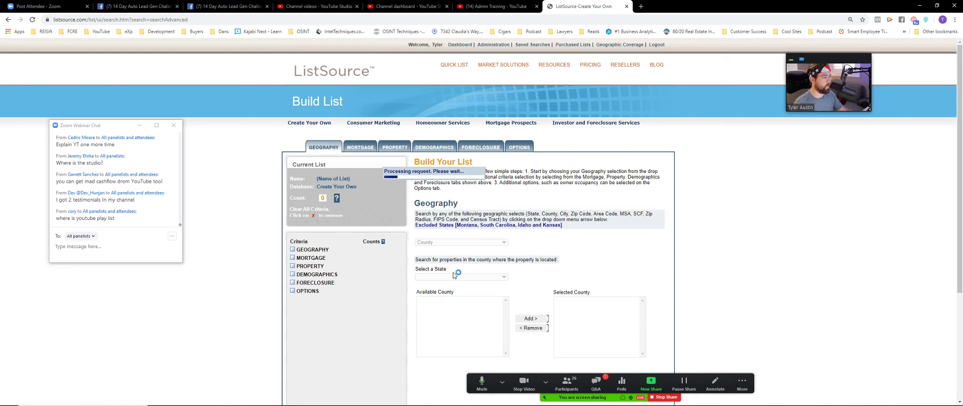
Step: Choose Florida as the state and add Okaloosa to the selected counties
click(468, 278)
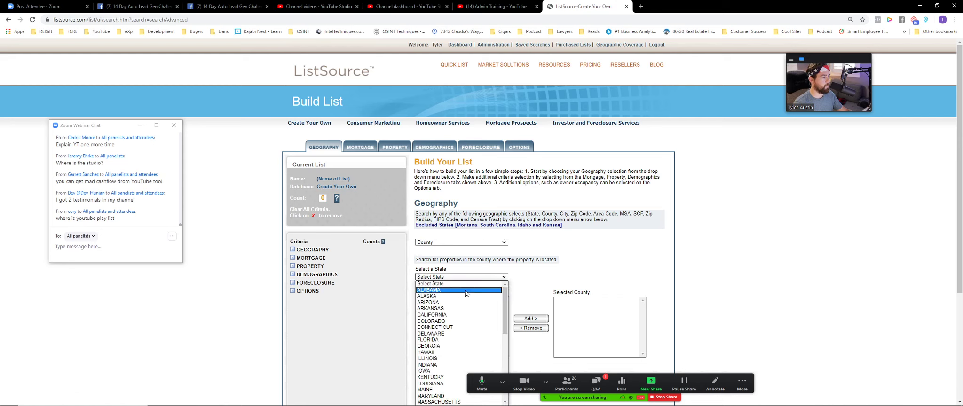
click(453, 340)
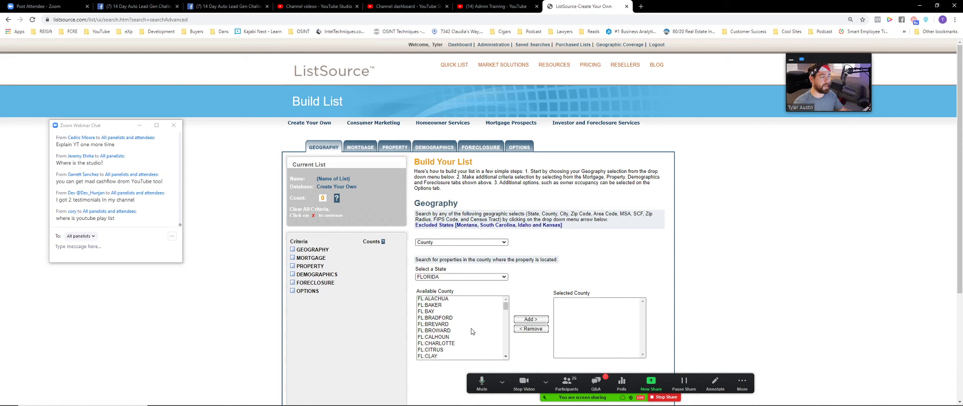
scroll(368, 328, down, 1)
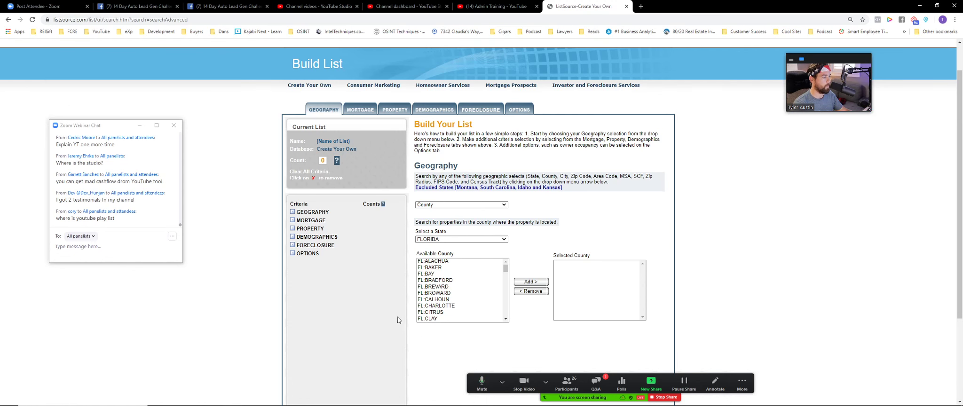
scroll(457, 282, down, 4)
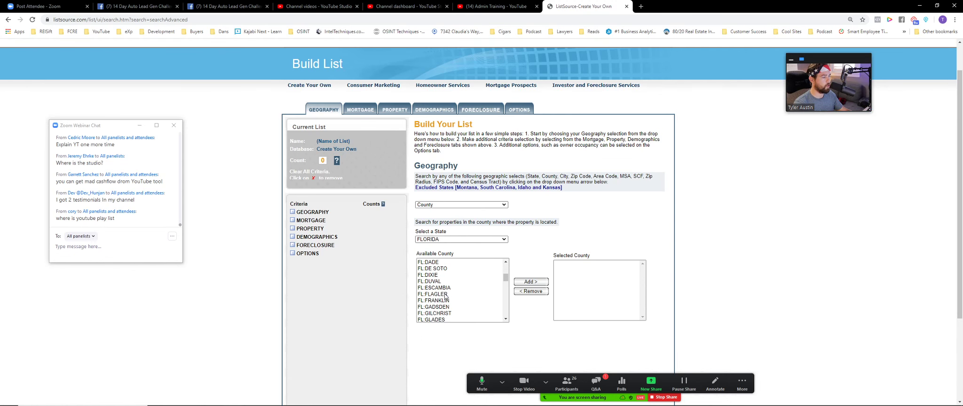
scroll(449, 315, down, 4)
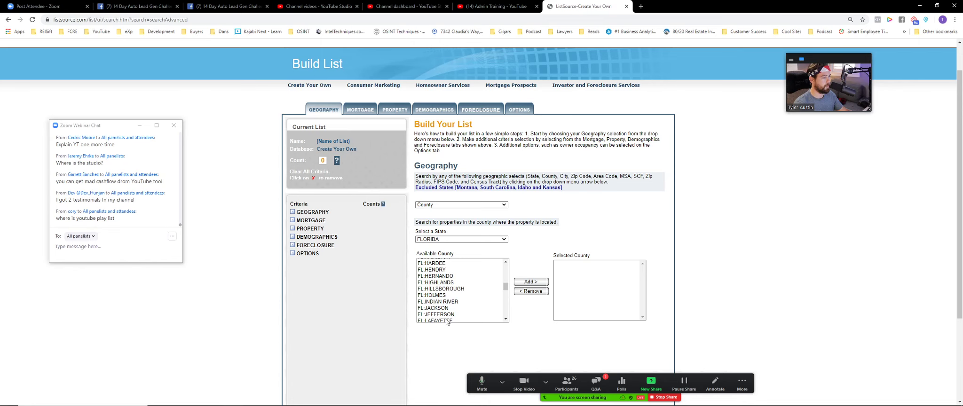
scroll(444, 284, down, 2)
scroll(450, 306, down, 4)
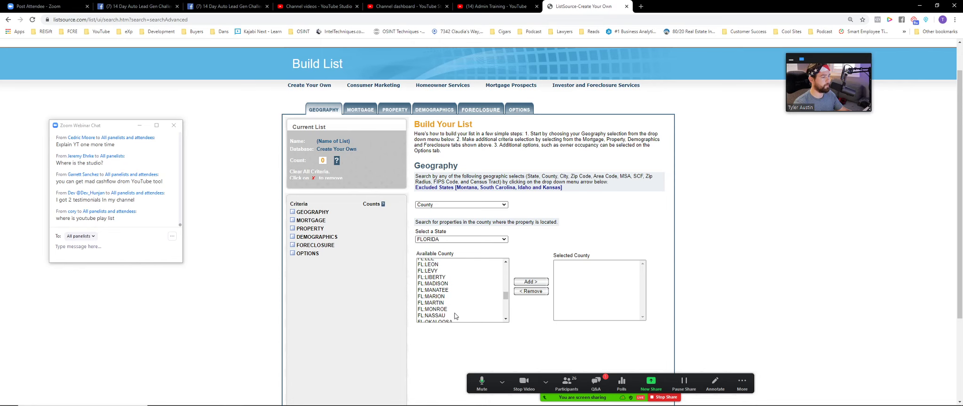
click(446, 284)
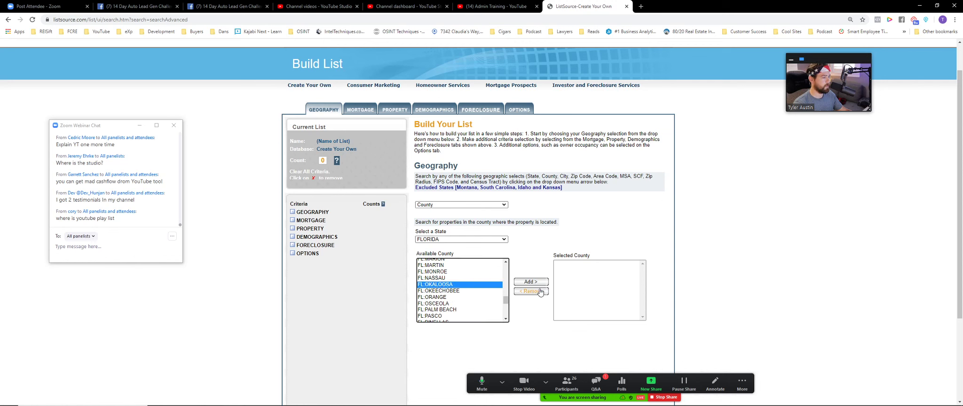
click(531, 282)
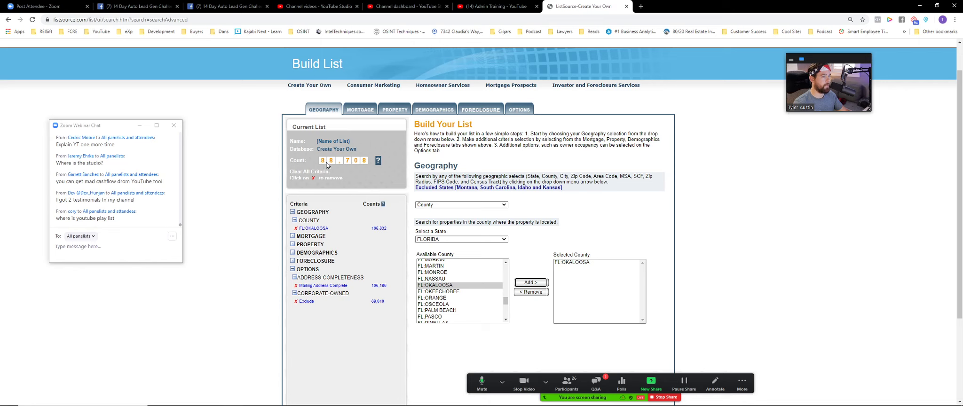
drag(298, 162, 342, 164)
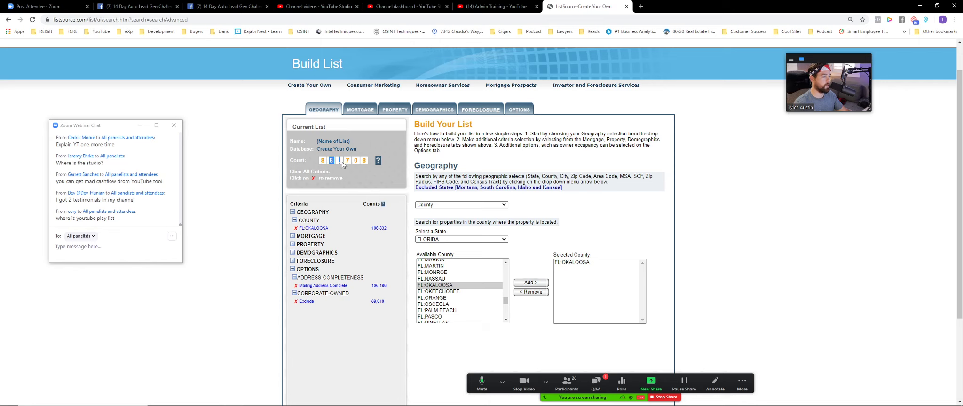
click(369, 163)
Step: Add a Last Market Sale Date property criterion ranging from 06/05/1900 to 06/05/2015
click(364, 110)
click(391, 111)
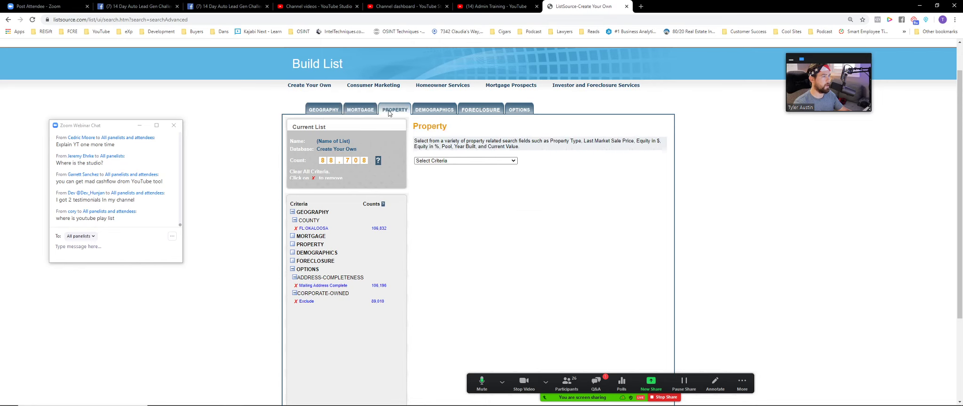
click(460, 162)
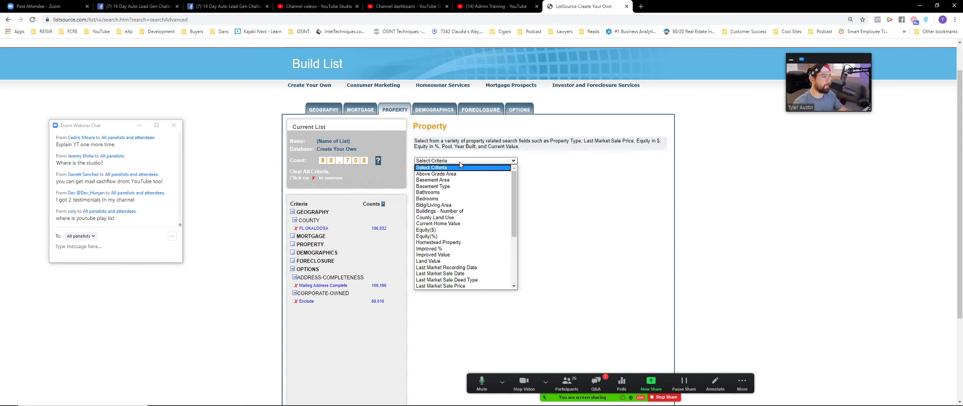
click(477, 274)
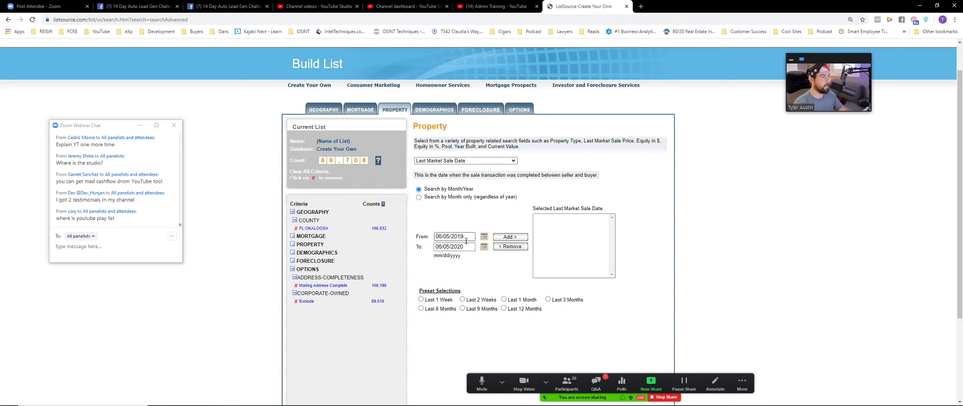
click(468, 237)
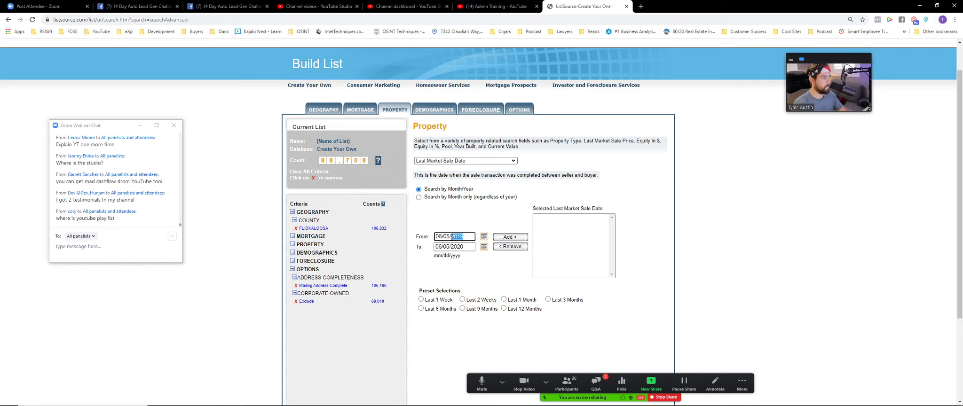
text(1900)
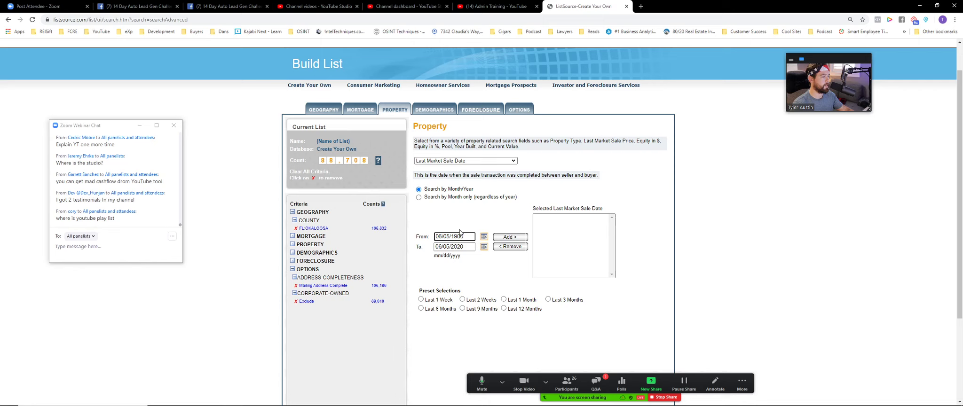
drag(464, 247, 461, 247)
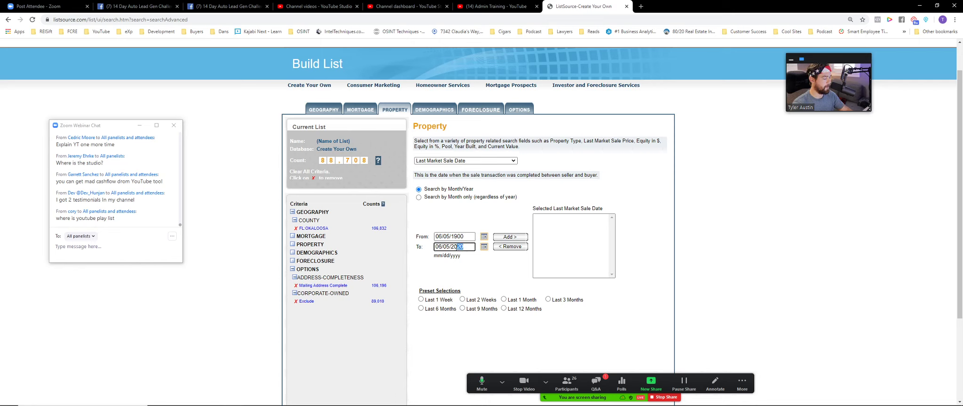
text(15)
click(497, 267)
click(510, 236)
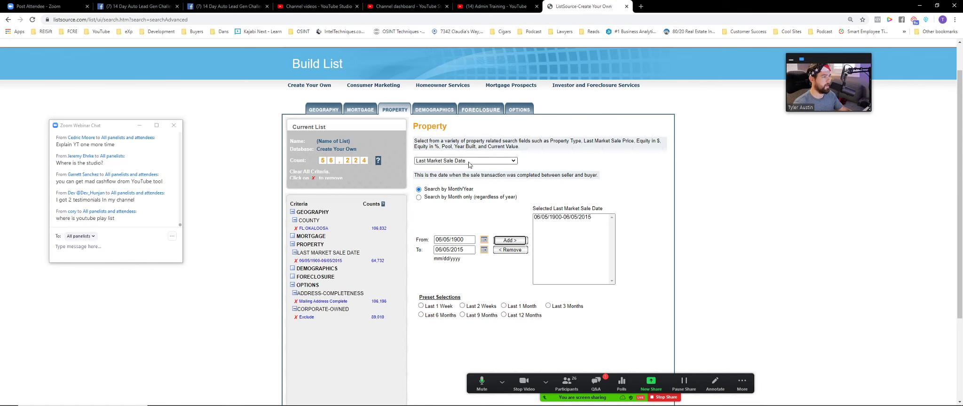
click(469, 164)
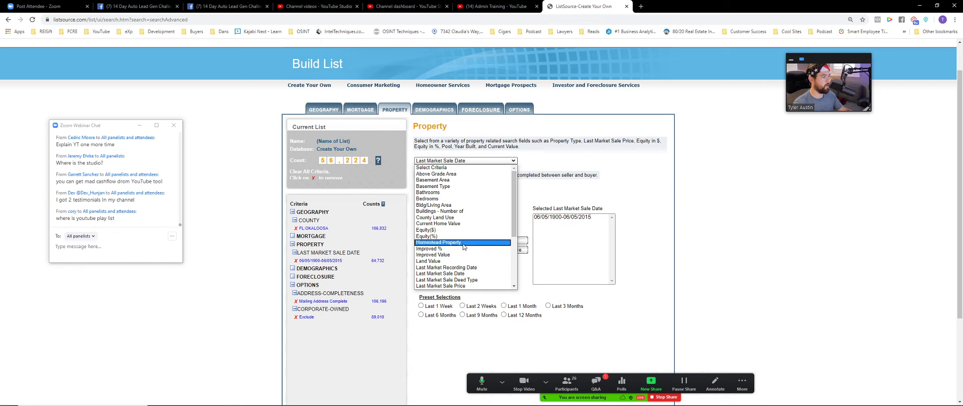
scroll(463, 247, down, 3)
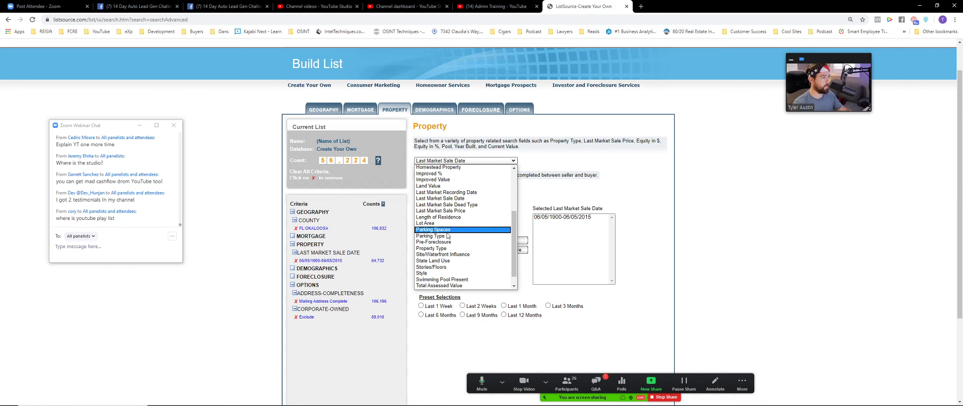
click(448, 236)
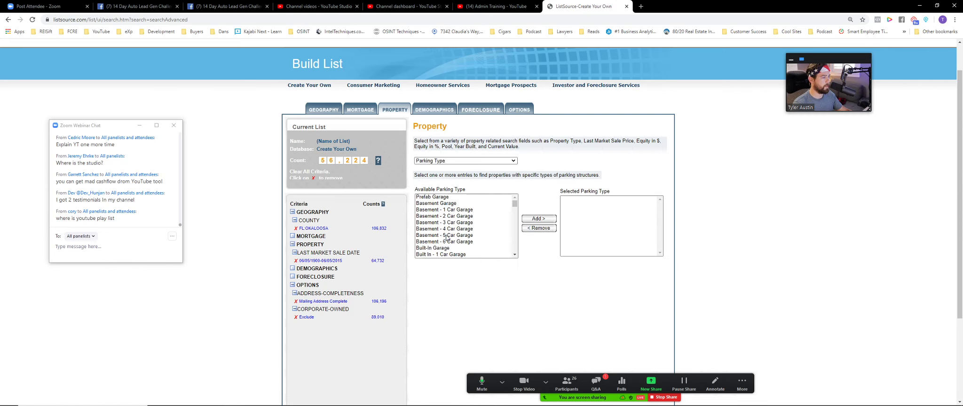
Step: Add a Property Type criterion covering residential Townhouse, Duplex, Triplex, Quad, SFR, Condominium and PUD
click(468, 165)
scroll(447, 254, down, 2)
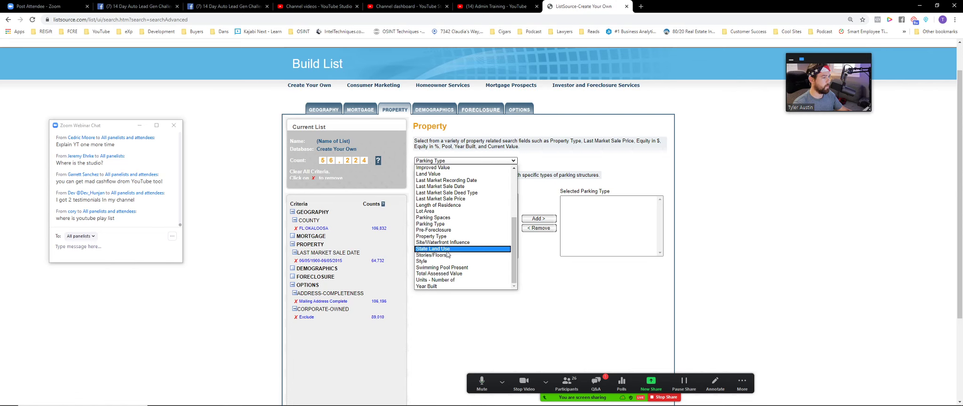
click(447, 236)
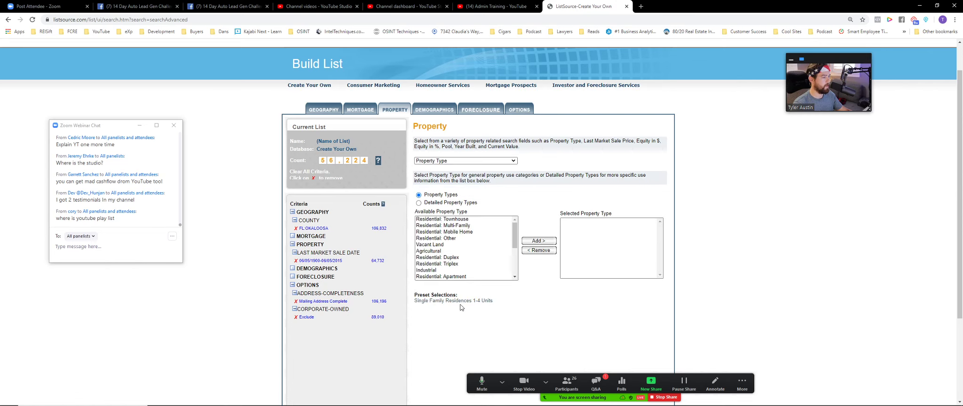
drag(414, 295, 456, 296)
click(463, 293)
scroll(452, 254, down, 4)
scroll(451, 256, up, 3)
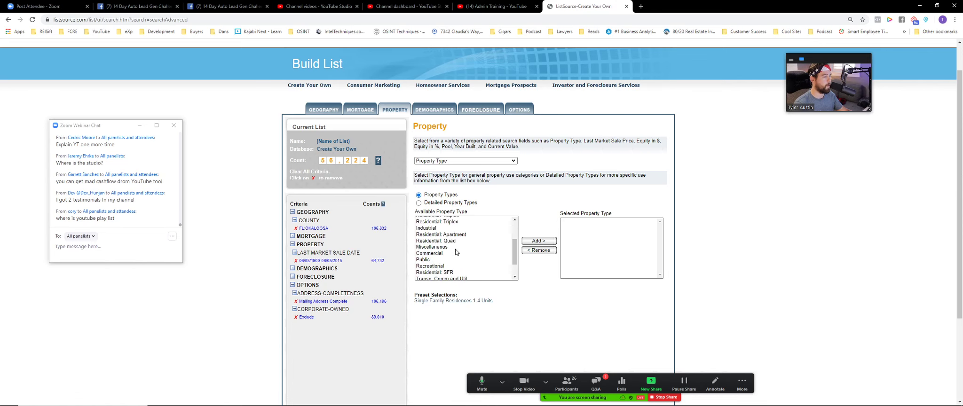
click(437, 232)
click(438, 258)
click(516, 318)
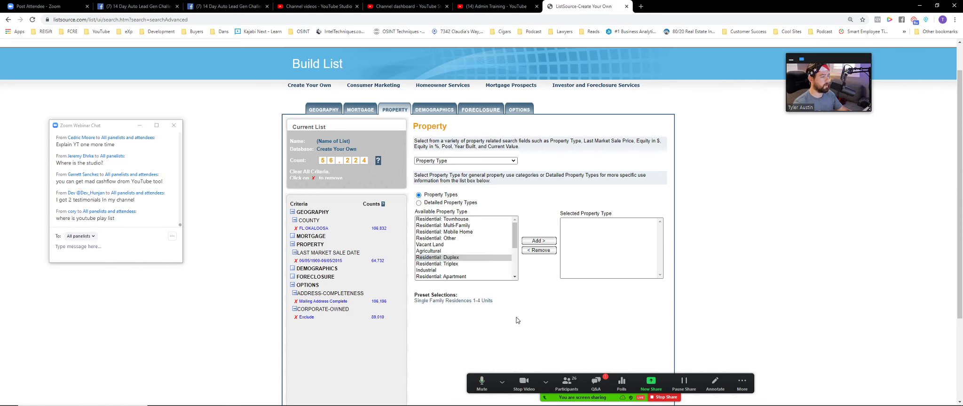
click(434, 301)
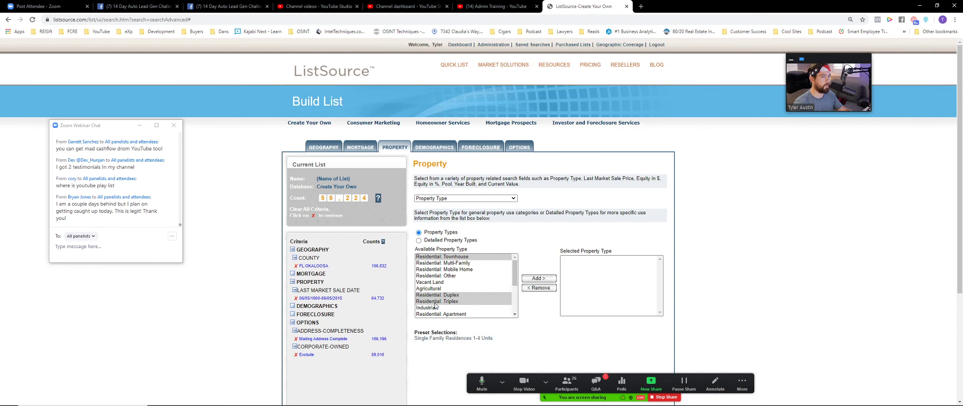
click(541, 279)
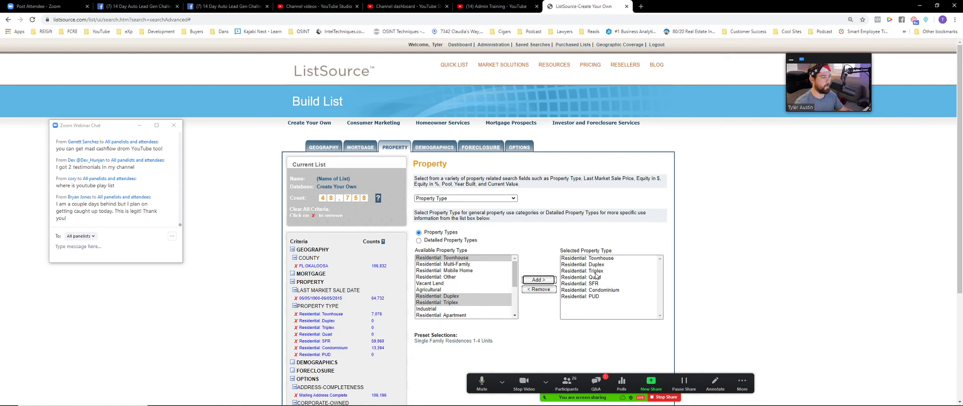
scroll(525, 256, down, 1)
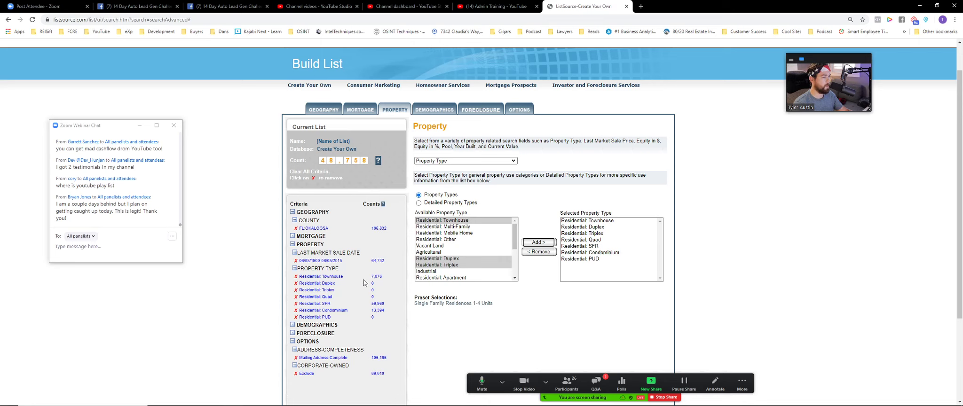
click(293, 214)
click(294, 214)
click(465, 161)
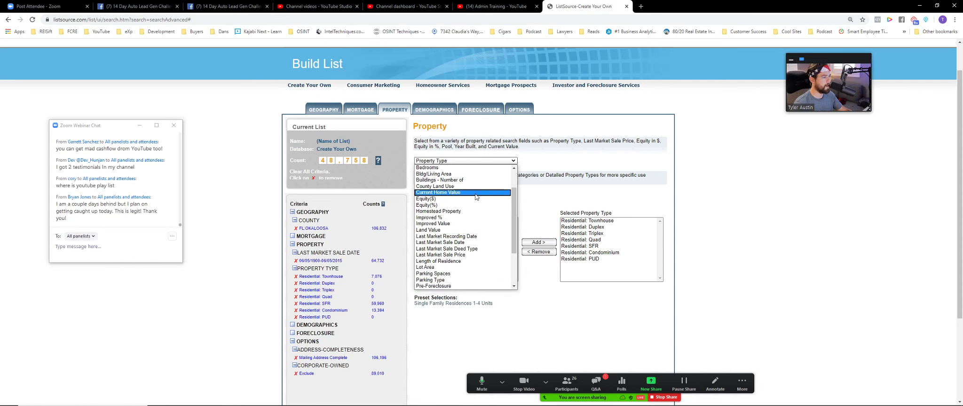
key(Escape)
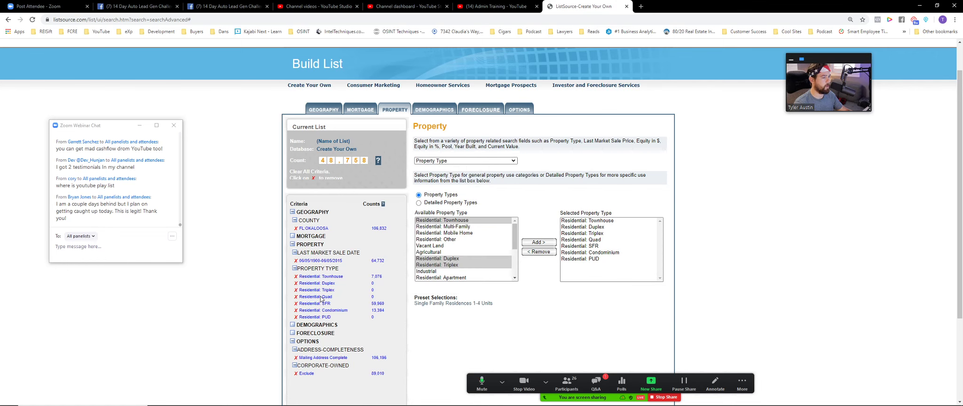
Step: Add a Last Market Sale Price property criterion ranging from $1 to $300,000
click(465, 161)
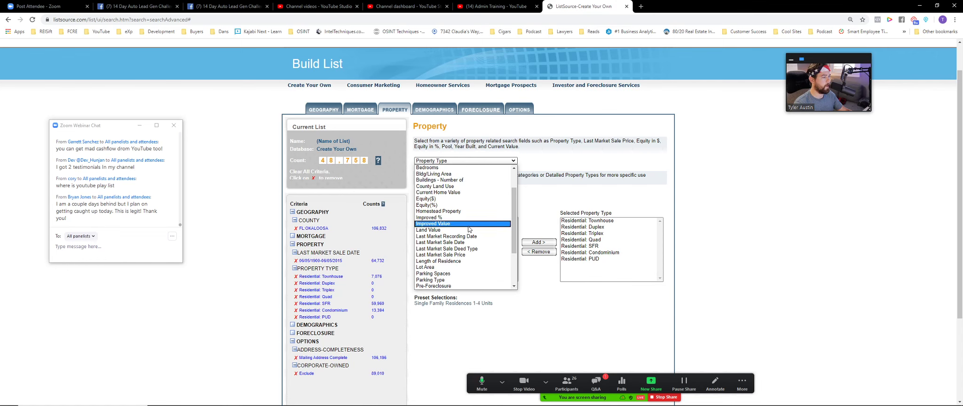
scroll(469, 230, down, 3)
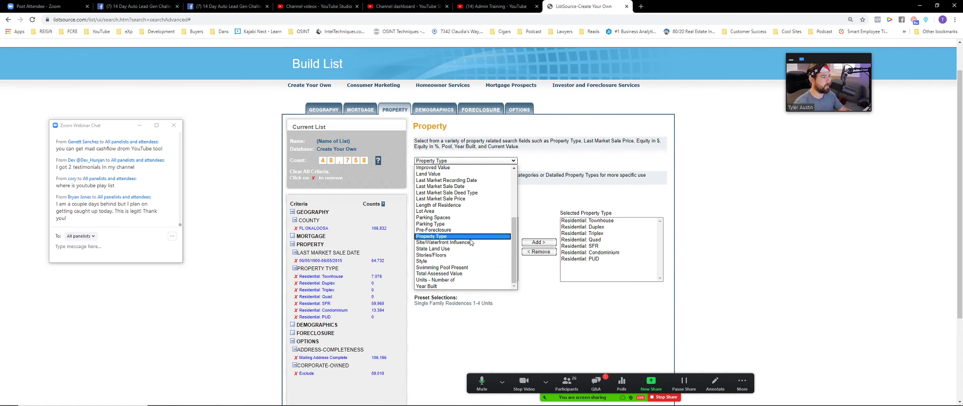
click(468, 199)
click(448, 267)
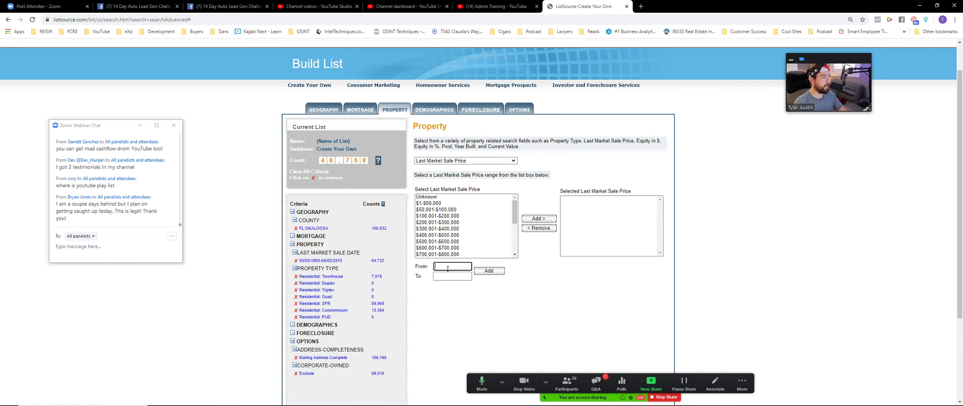
text(1)
key(Tab)
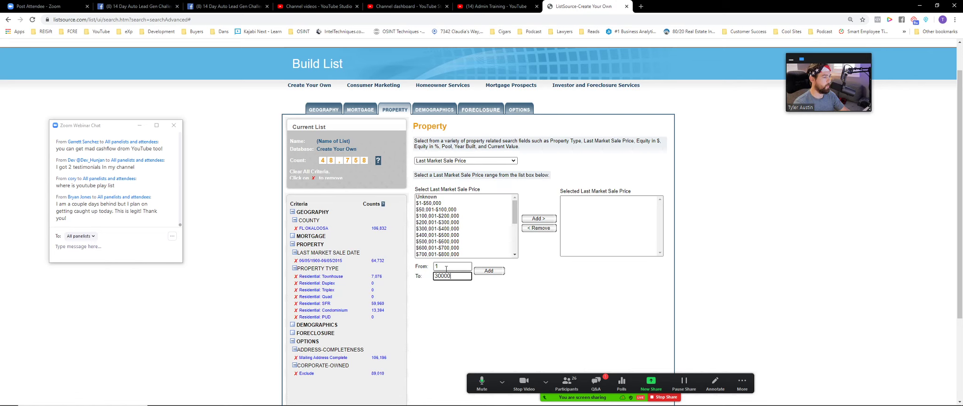
click(488, 271)
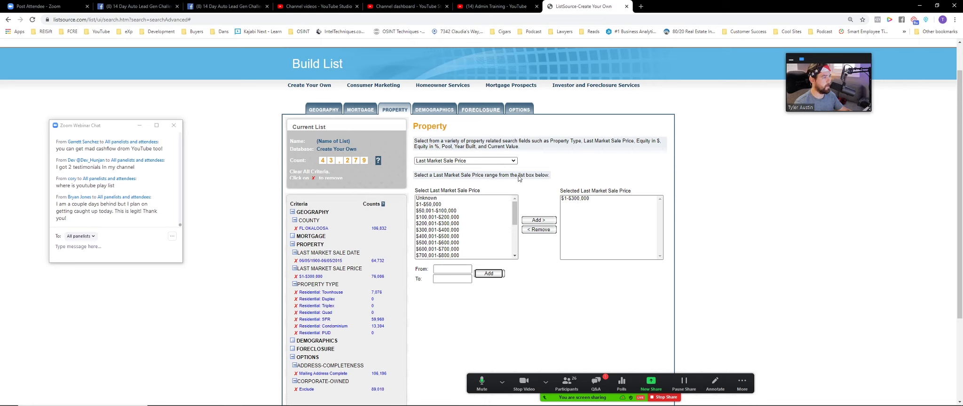
Step: Set the Owner Occupied Status, Corporate-owned Properties and Address Completeness Requirements options to No Preference
click(478, 162)
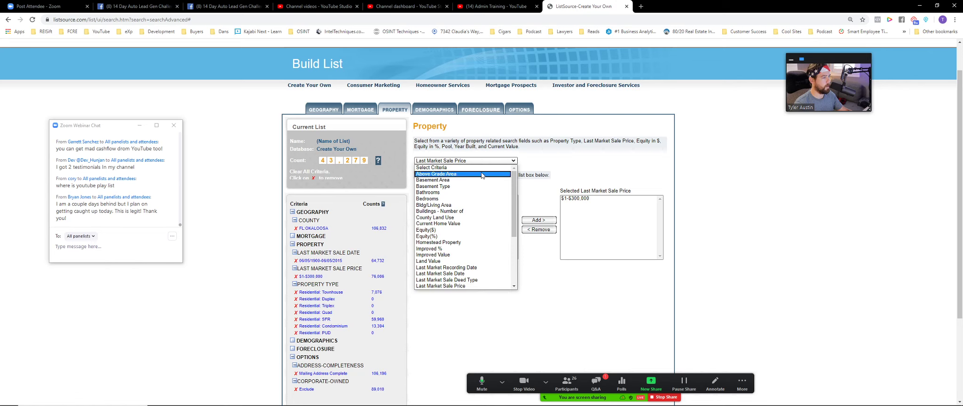
click(519, 110)
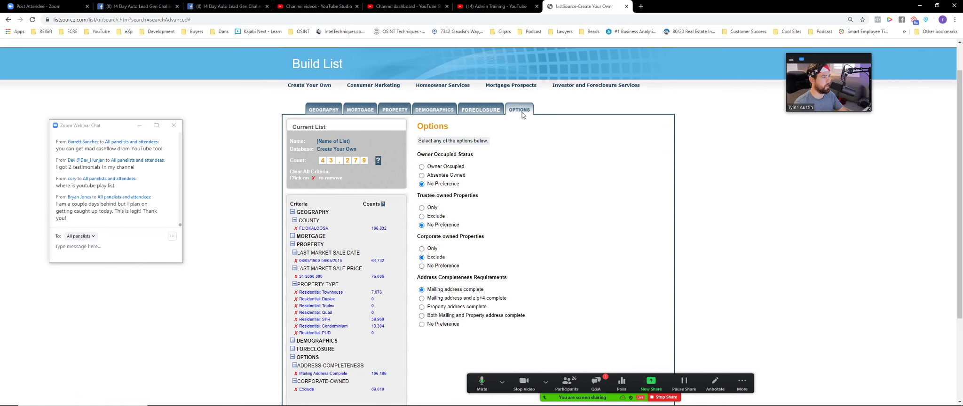
click(422, 184)
click(421, 265)
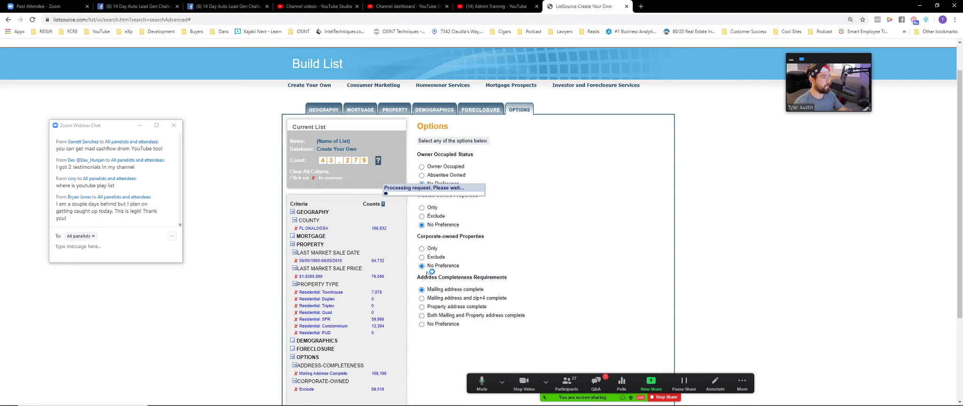
click(422, 324)
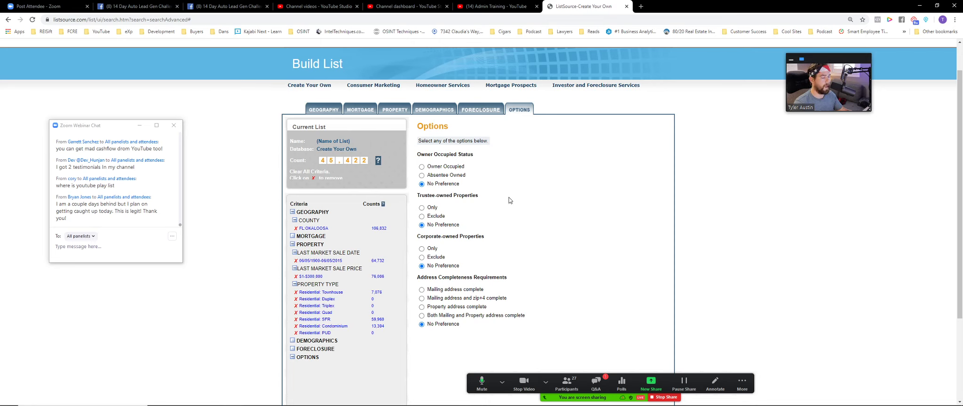
click(422, 176)
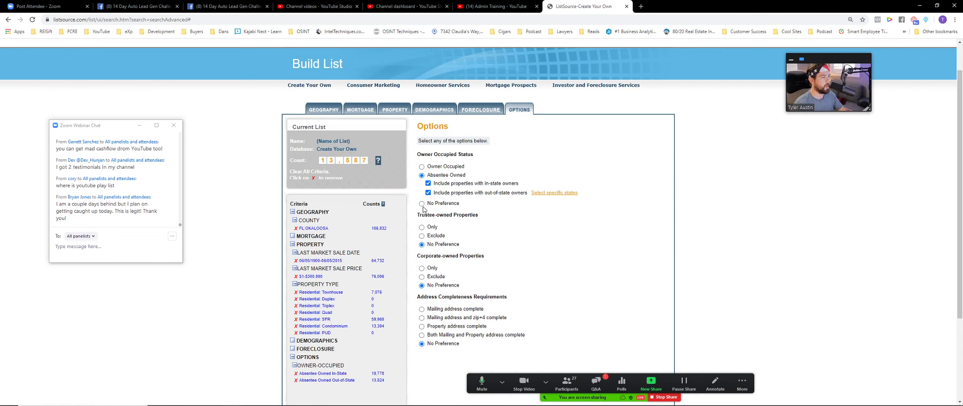
click(421, 204)
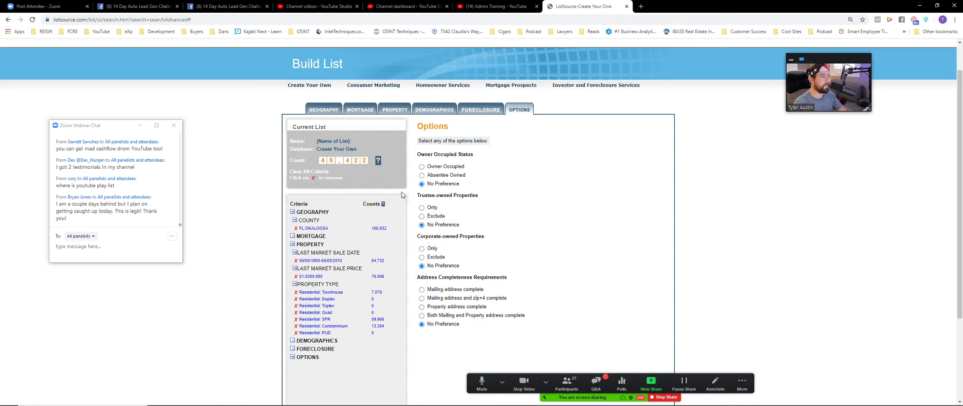
Step: Return to the property criteria and choose Equity(%) as the criterion
click(399, 110)
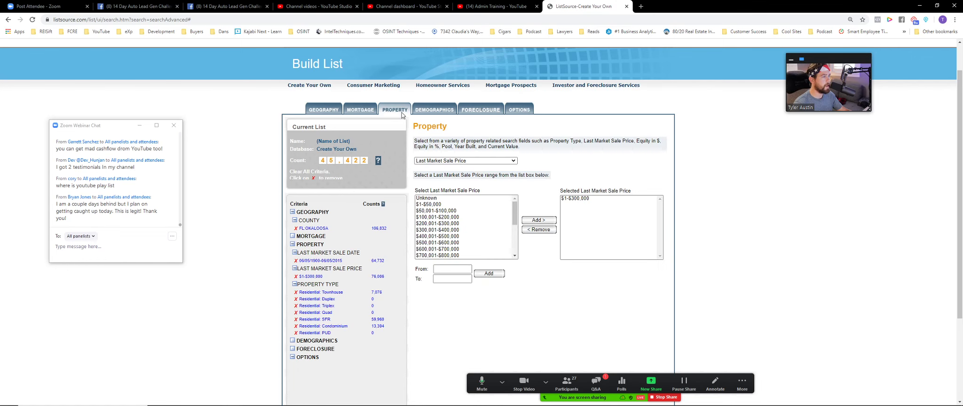
click(461, 162)
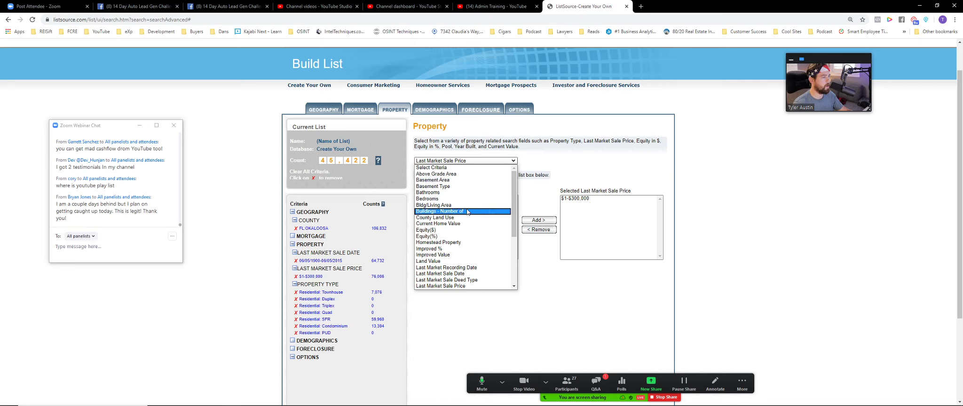
click(459, 230)
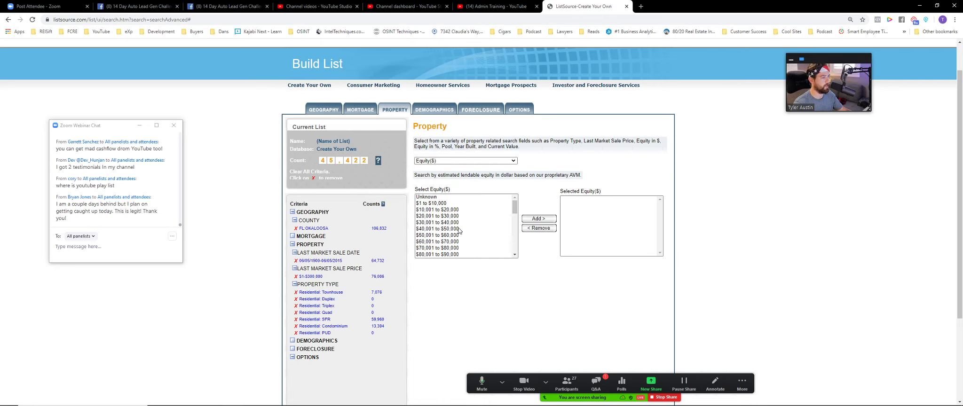
click(454, 161)
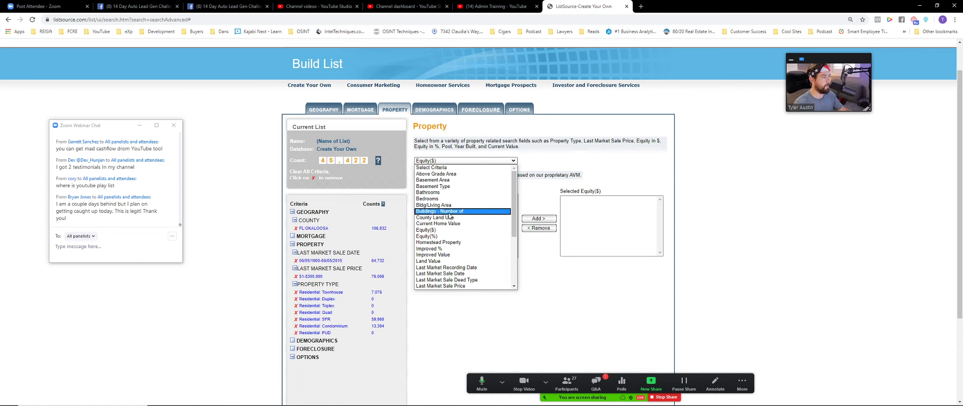
click(468, 239)
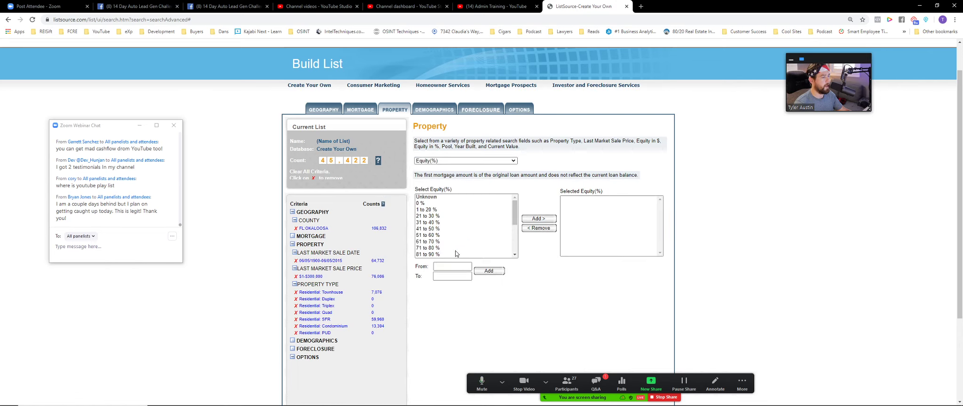
Step: Try an Equity(%) range of 40 to 99 and remove it from the selection
click(450, 264)
click(450, 264)
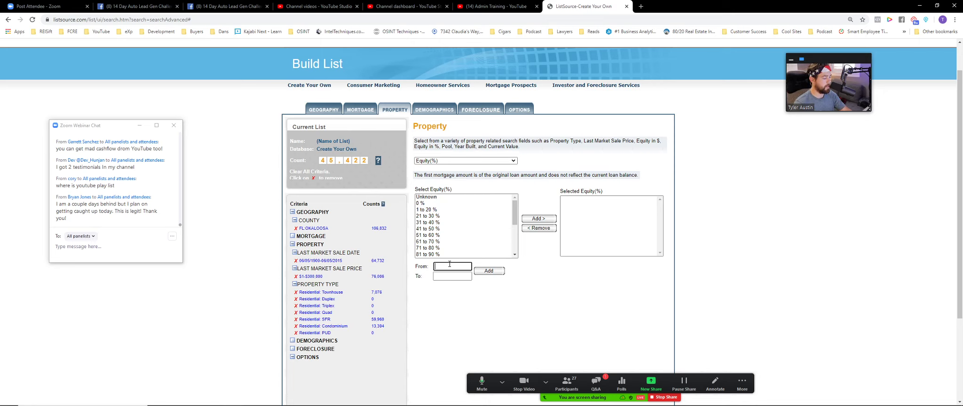
text(40)
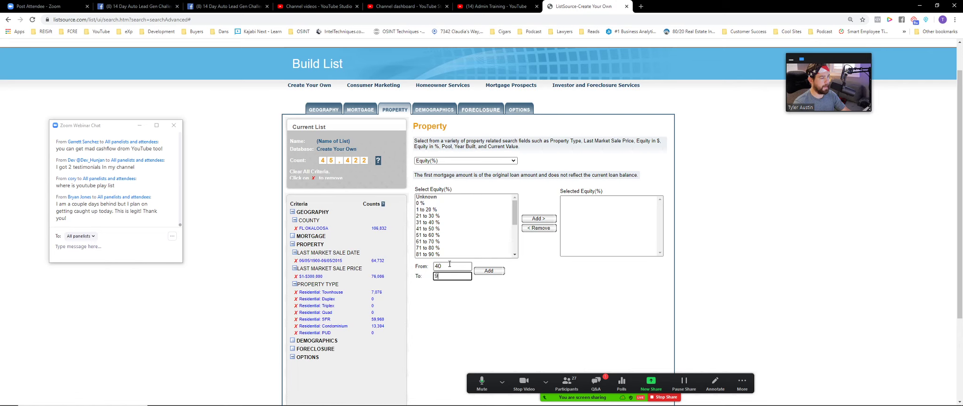
click(489, 272)
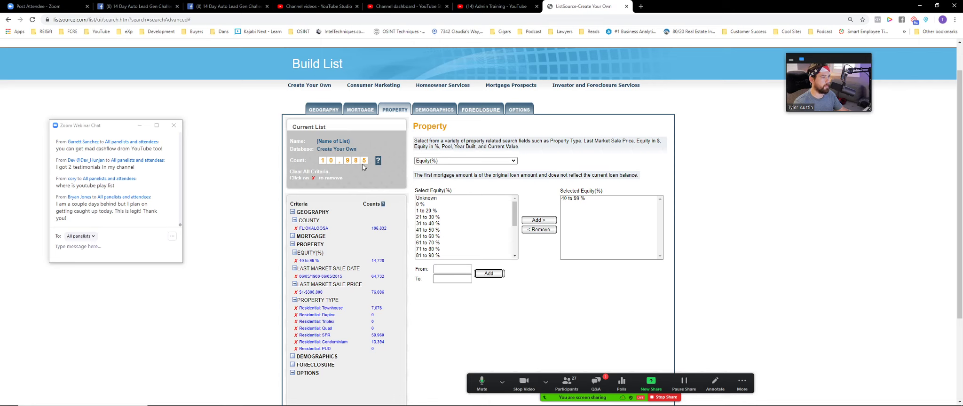
click(567, 201)
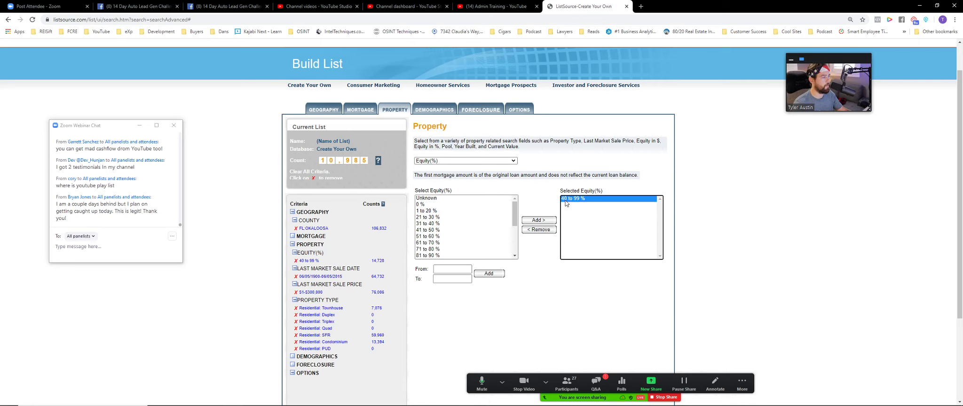
click(539, 230)
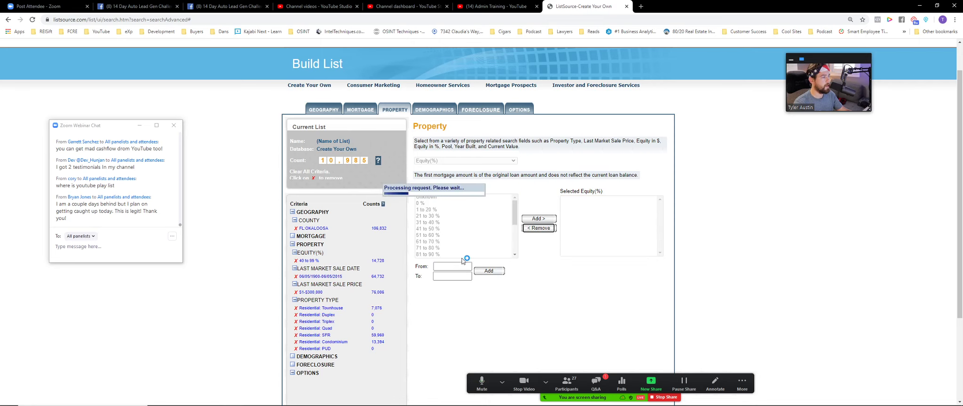
Step: Add an Equity(%) range of 100 to 100 to the list criteria
click(451, 266)
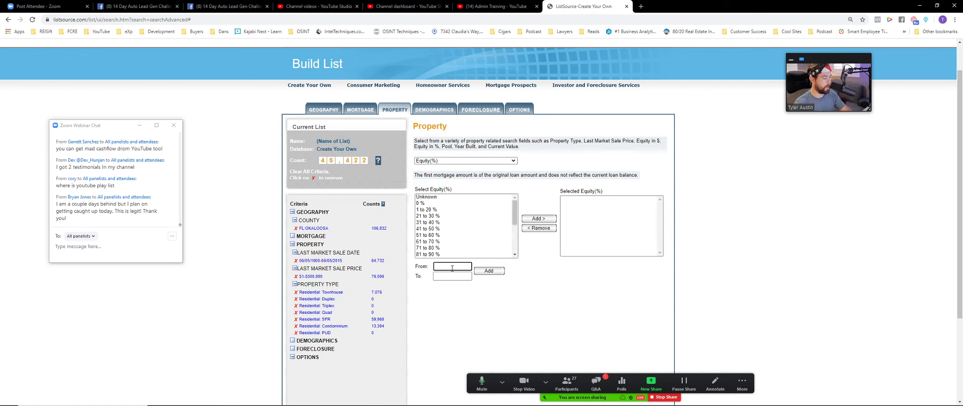
text(100)
key(Tab)
text(100)
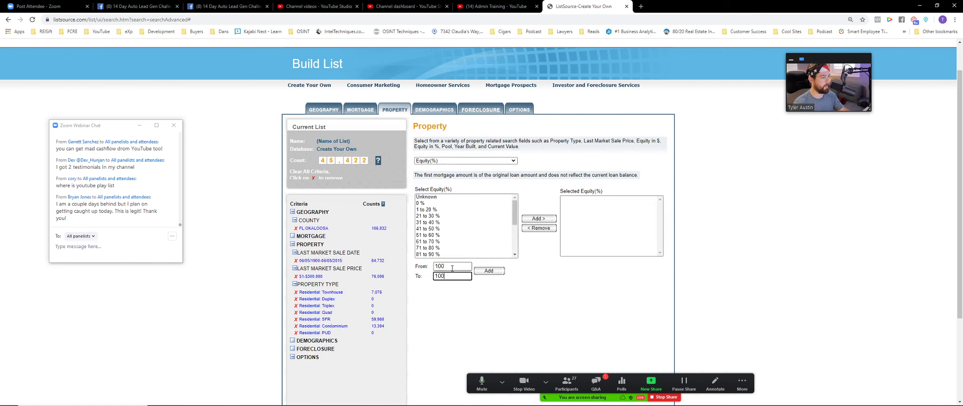
click(501, 274)
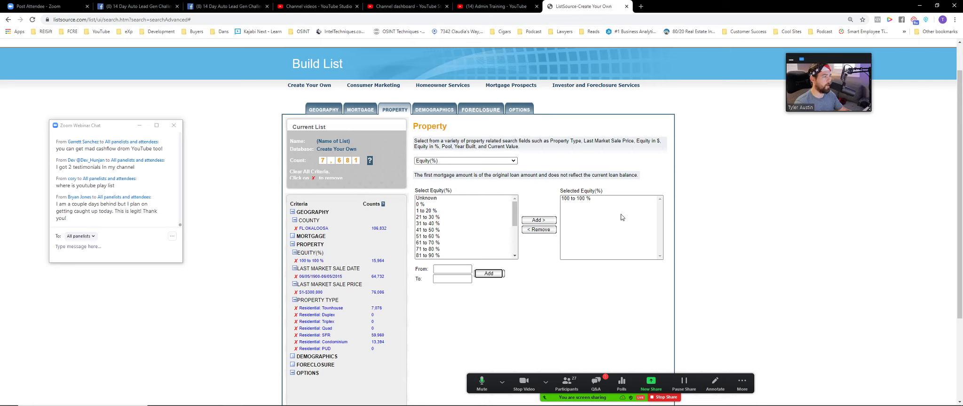
Step: Add a second Equity(%) range of 40 to 99 alongside the 100 percent range
click(455, 272)
text(40)
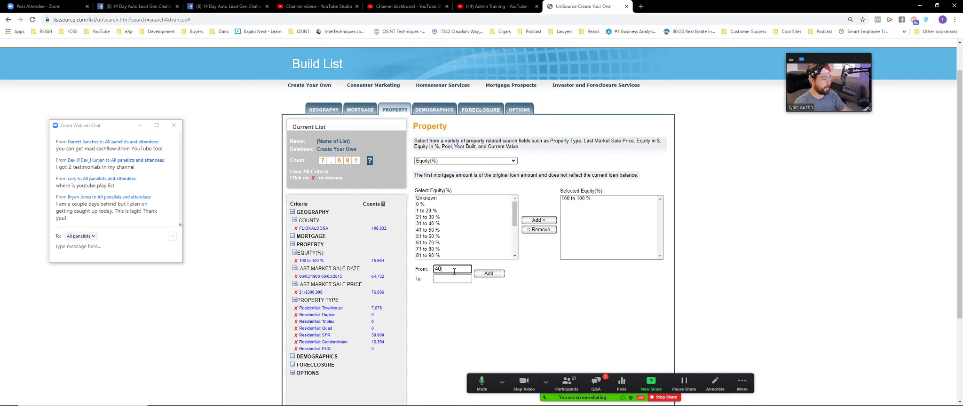
key(Tab)
text(99)
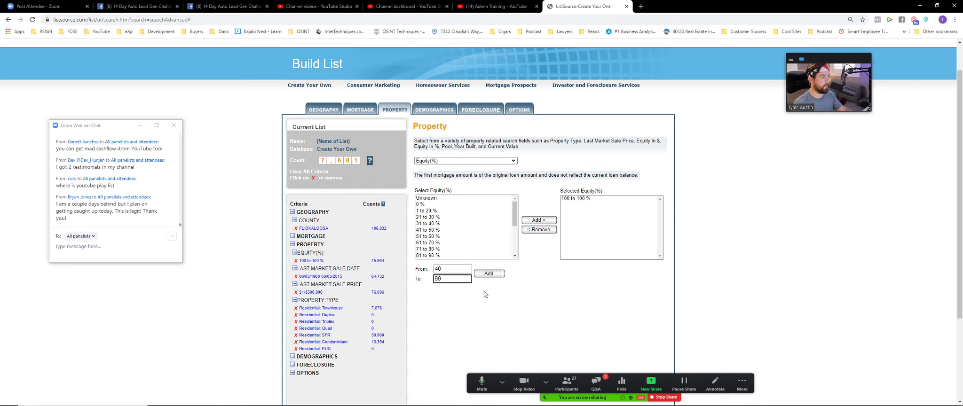
click(488, 273)
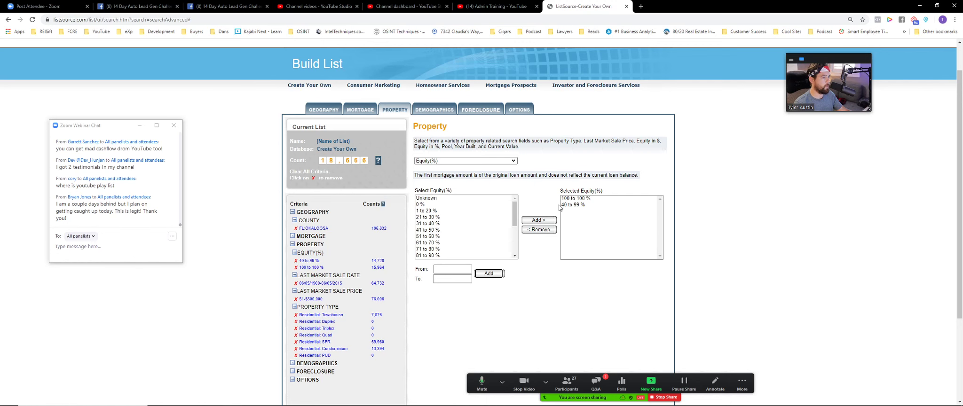
Step: Remove the 100 to 100 and the 40 to 99 percent ranges from the selected equity criteria
click(581, 200)
click(539, 229)
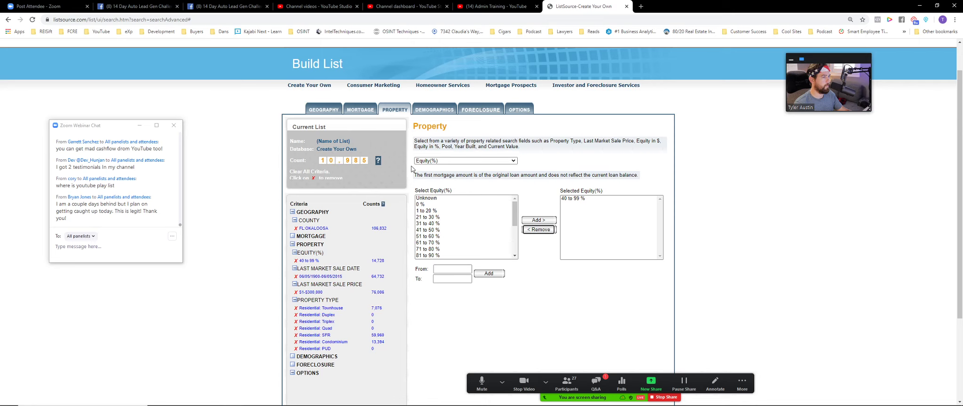
click(571, 200)
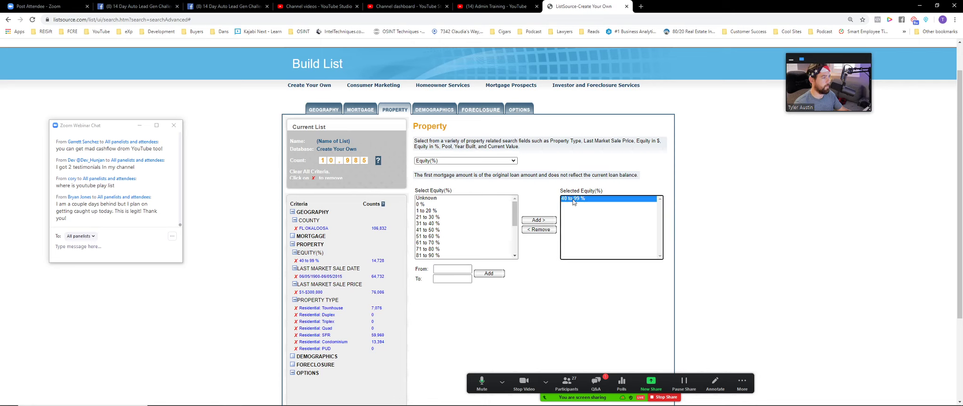
click(549, 231)
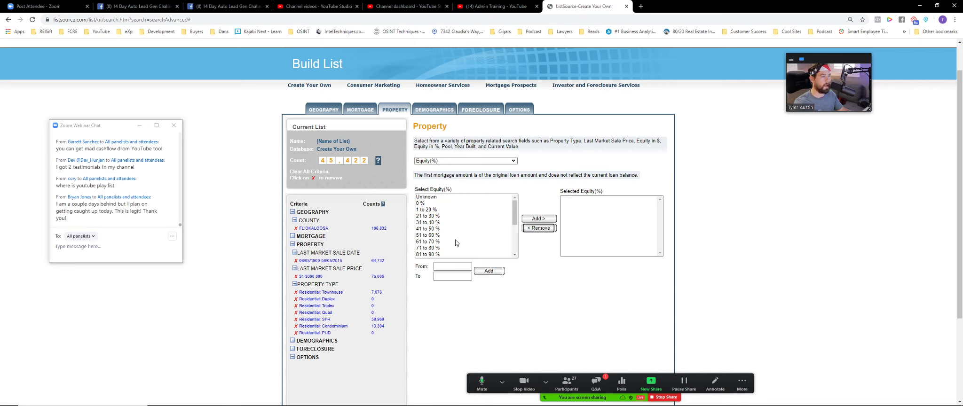
Step: Limit the list to fully paid-off properties with an Equity(%) range of 100 to 100
click(452, 265)
text(100)
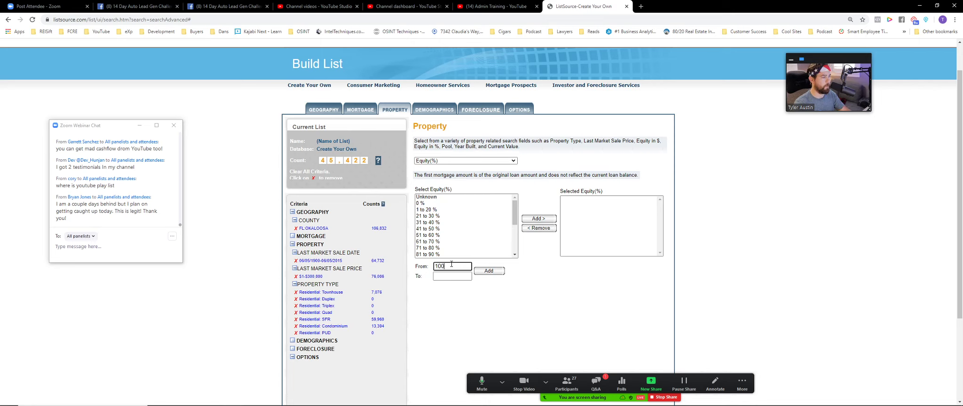
key(Tab)
text(100)
click(488, 272)
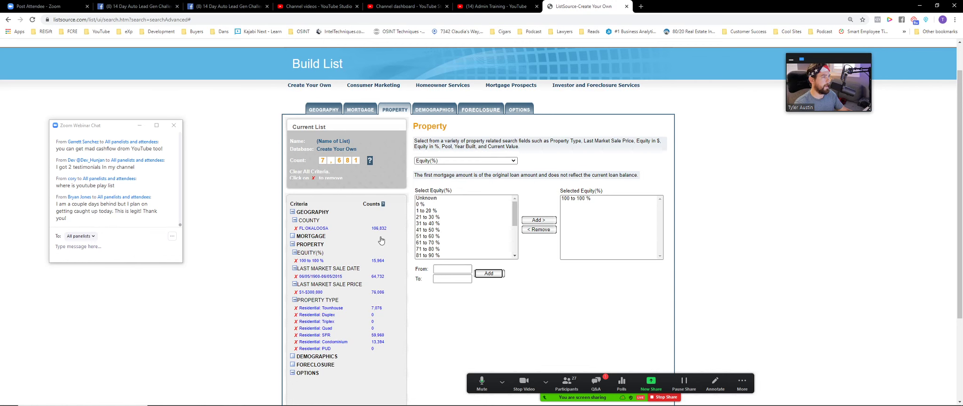
Step: Examine the available household Demographics criteria and review all criteria selected for the list
scroll(394, 297, down, 1)
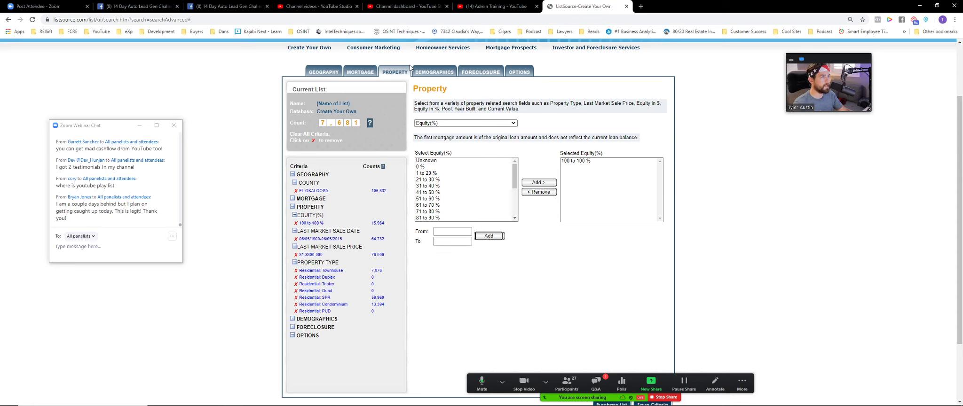
click(424, 73)
click(470, 163)
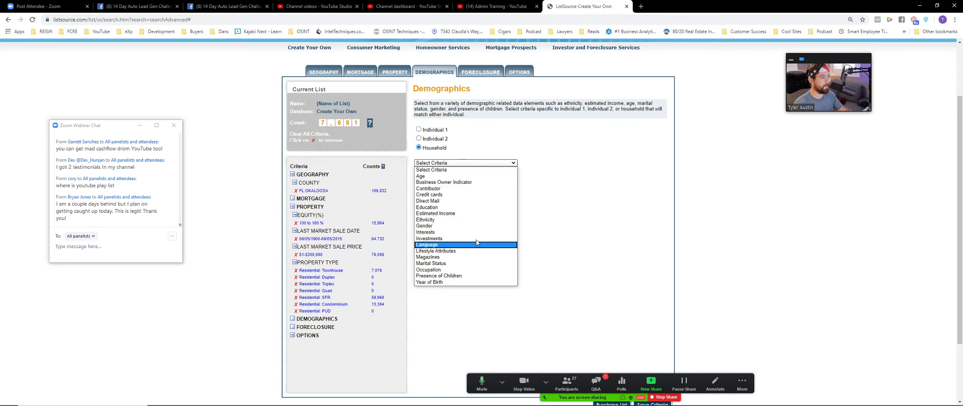
click(513, 163)
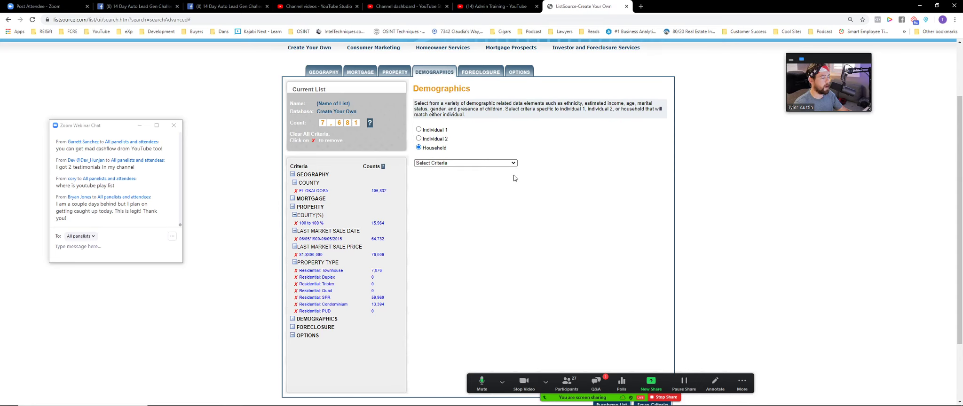
click(401, 76)
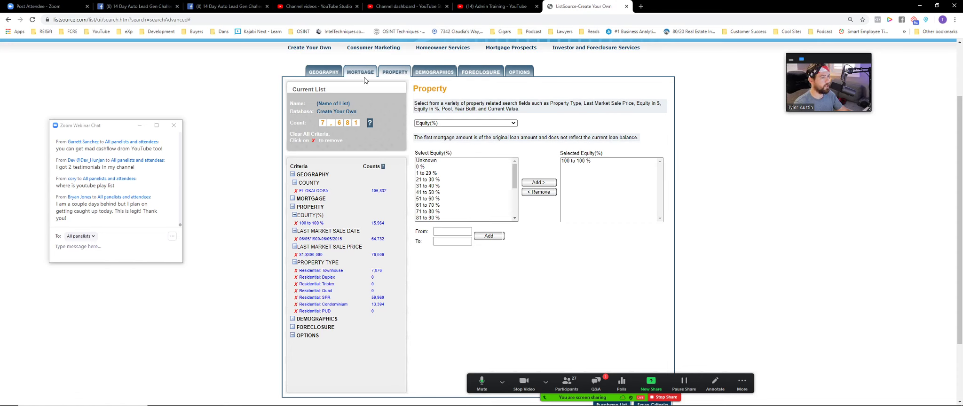
scroll(313, 285, down, 1)
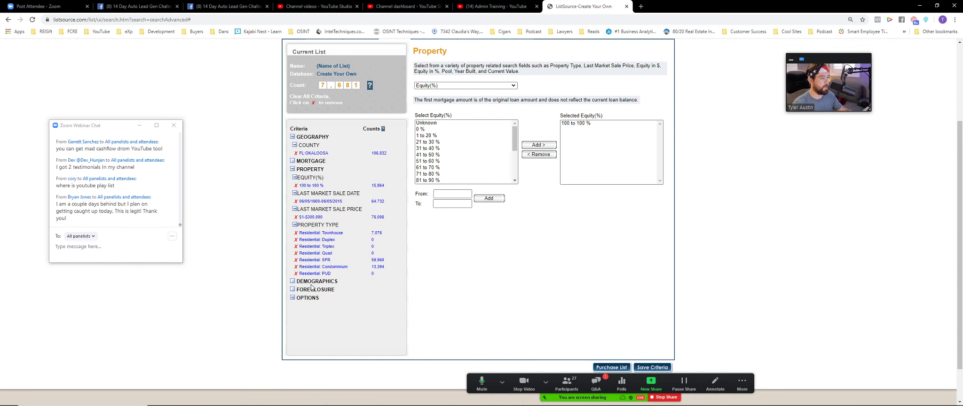
scroll(292, 301, down, 1)
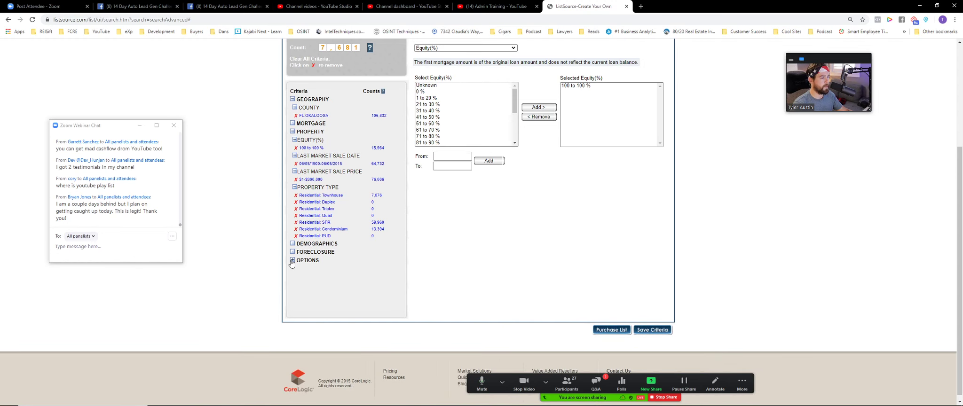
scroll(292, 264, up, 2)
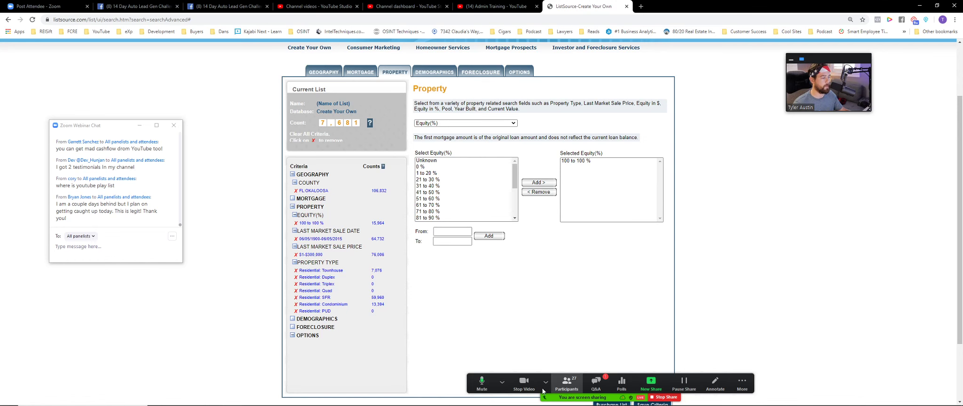
mouse_move(491, 404)
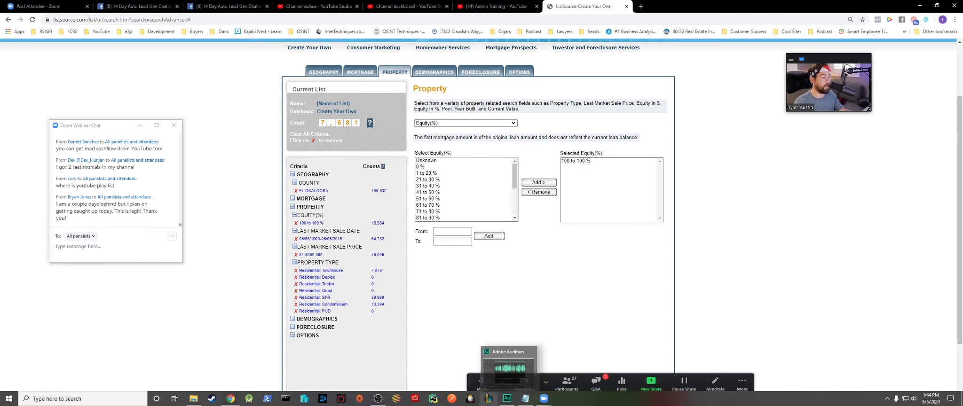